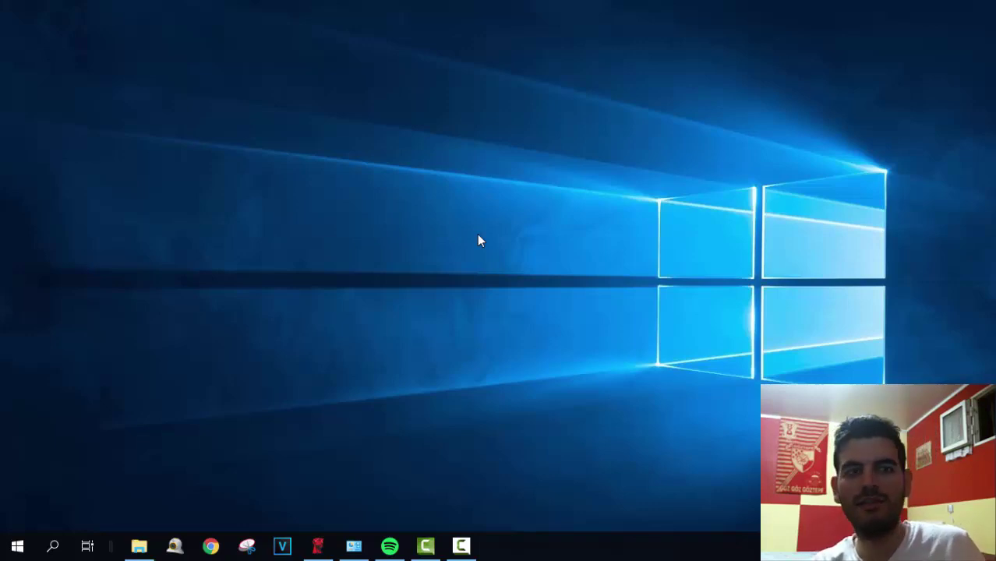
{"action": "right_click", "coordinate": [328, 185]}
{"action": "left_click", "coordinate": [371, 227]}
Step: Search Google in Chrome for "kingston ssd update" and open Kingston's SSD Manager support page
{"action": "left_click", "coordinate": [210, 546]}
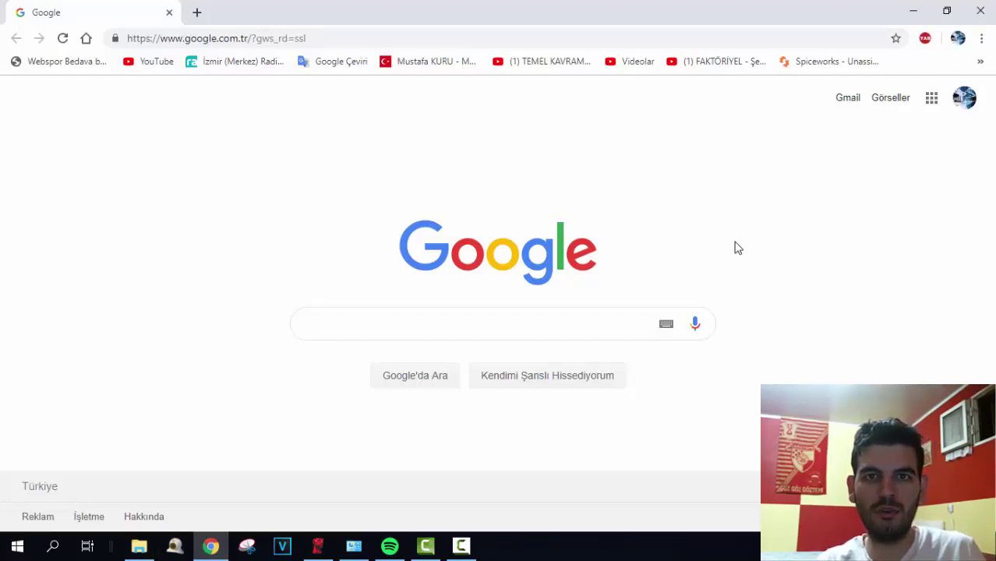
{"action": "left_click", "coordinate": [567, 321]}
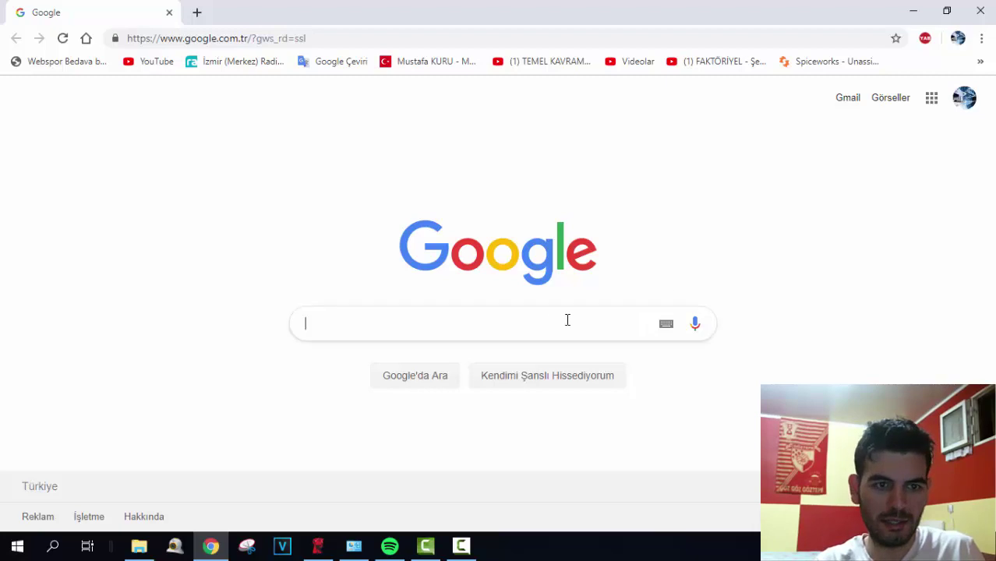
{"action": "type", "text": "king"}
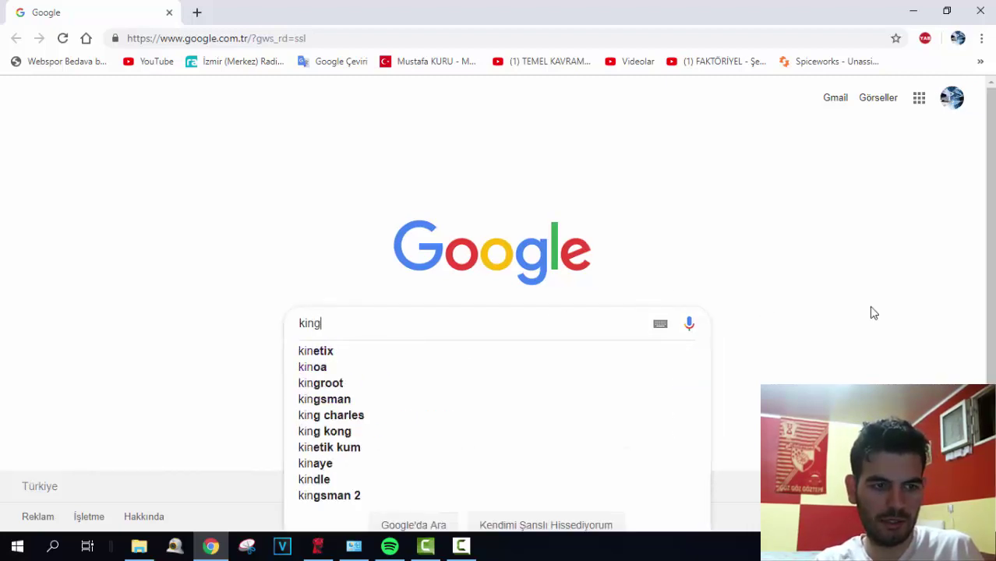
{"action": "type", "text": "ston"}
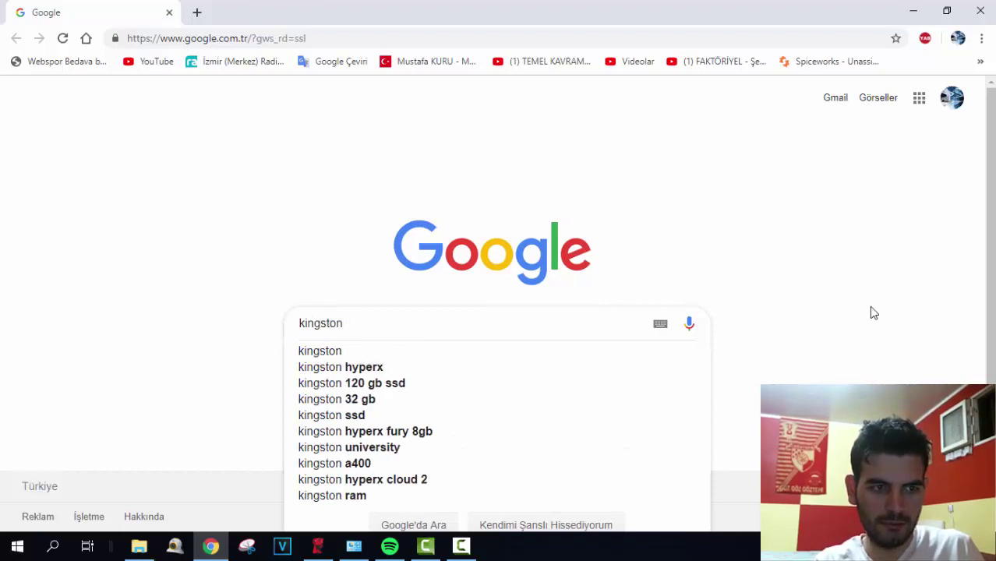
{"action": "type", "text": " ssd u"}
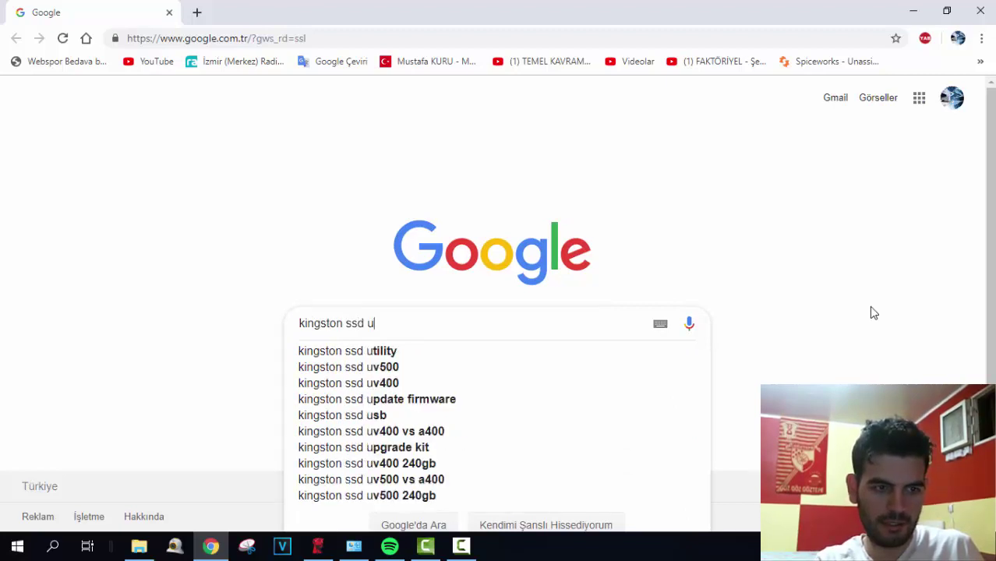
{"action": "type", "text": "pdate"}
{"action": "key", "text": "Return"}
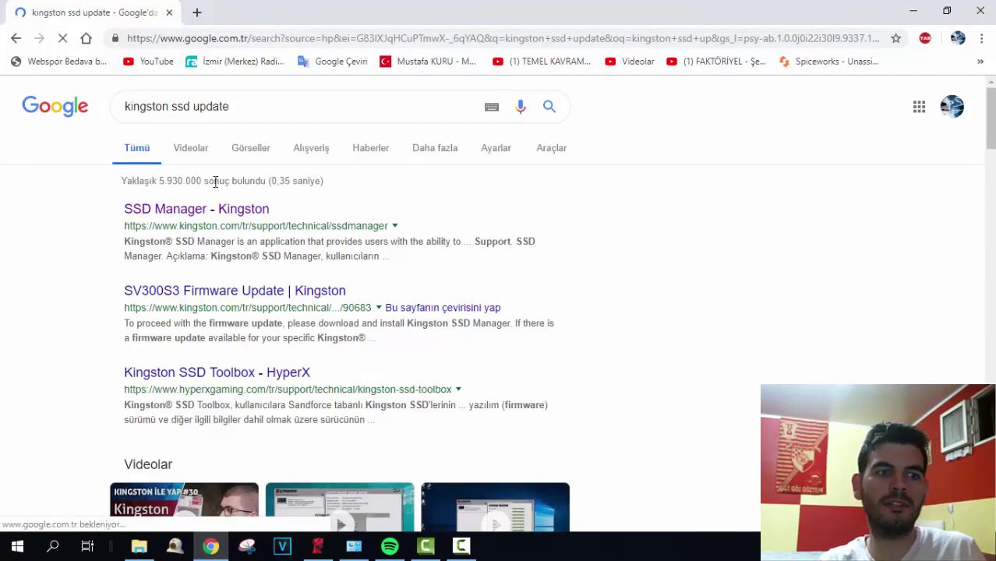
{"action": "left_click", "coordinate": [193, 228]}
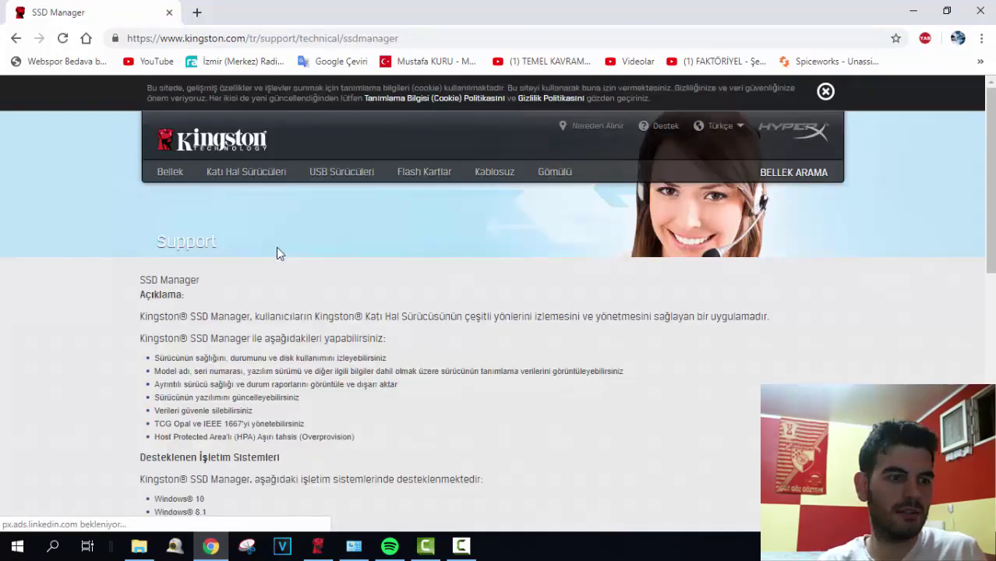
Step: Review the SSD Manager page's feature list, supported operating systems, system requirements and installation instructions
{"action": "scroll", "coordinate": [286, 280], "scroll_direction": "down", "scroll_amount": 1}
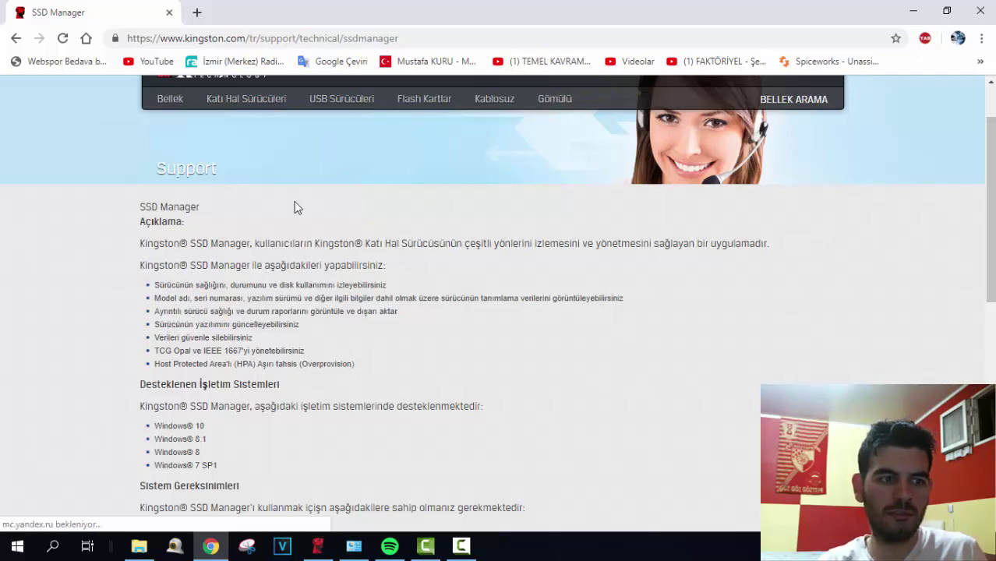
{"action": "left_click_drag", "start_coordinate": [176, 339], "coordinate": [224, 339]}
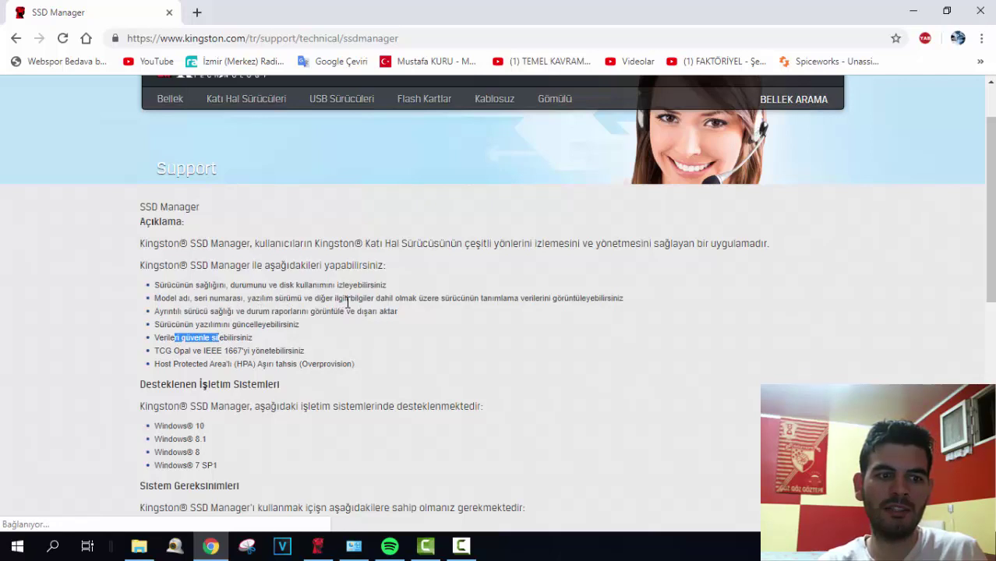
{"action": "left_click_drag", "start_coordinate": [364, 302], "coordinate": [574, 299]}
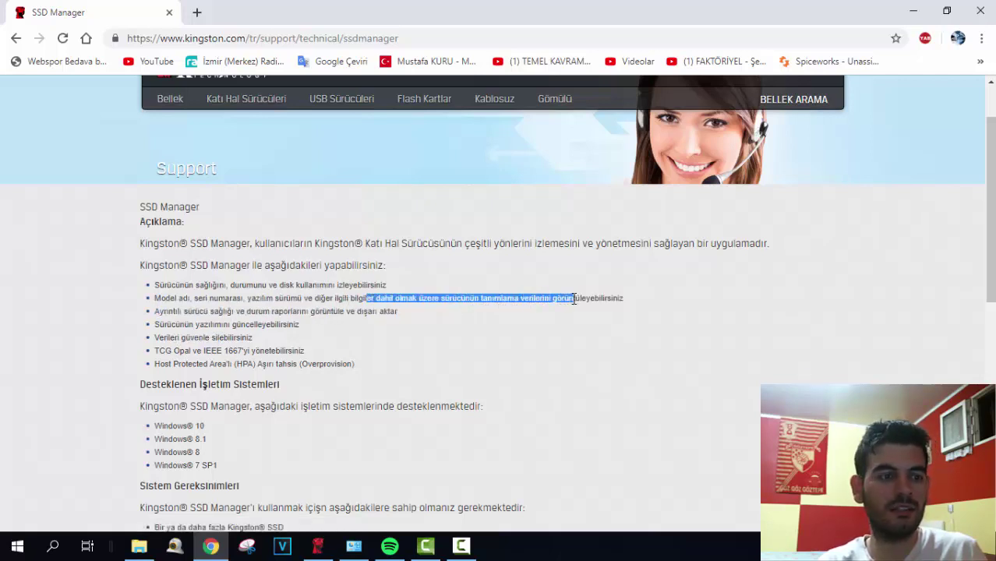
{"action": "left_click", "coordinate": [544, 330]}
{"action": "scroll", "coordinate": [378, 362], "scroll_direction": "down", "scroll_amount": 2}
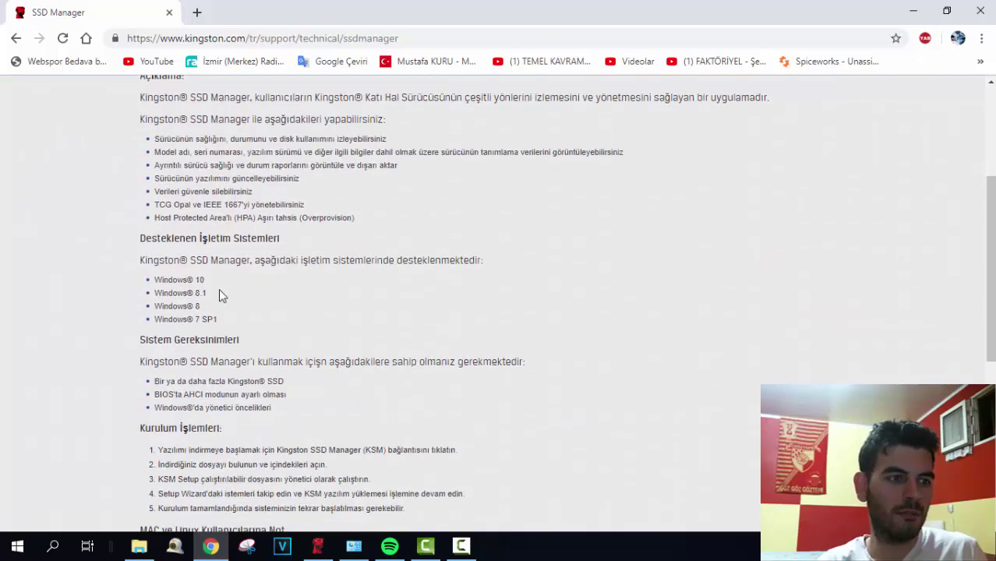
{"action": "left_click_drag", "start_coordinate": [156, 278], "coordinate": [217, 289]}
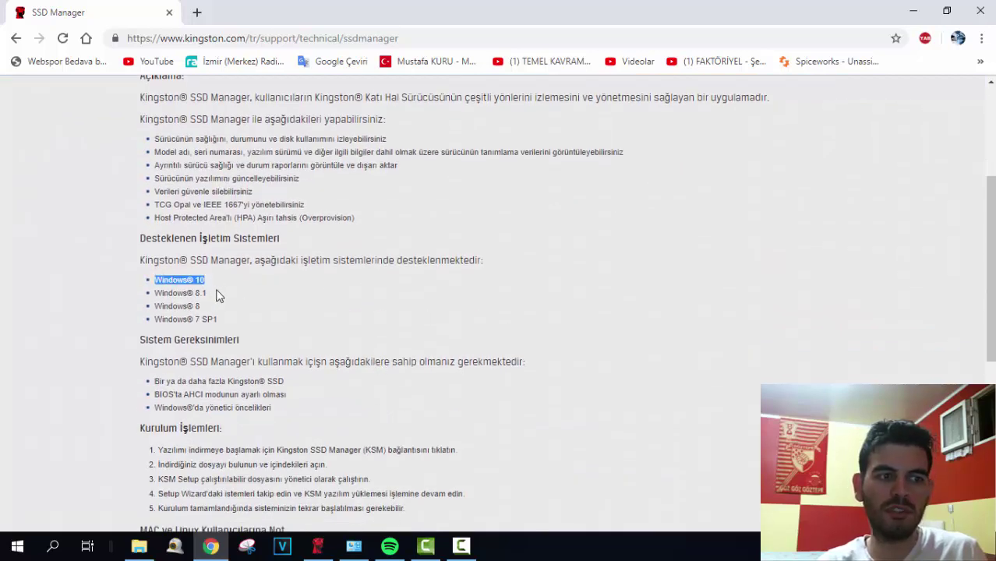
{"action": "left_click", "coordinate": [219, 297]}
{"action": "scroll", "coordinate": [219, 305], "scroll_direction": "down", "scroll_amount": 1}
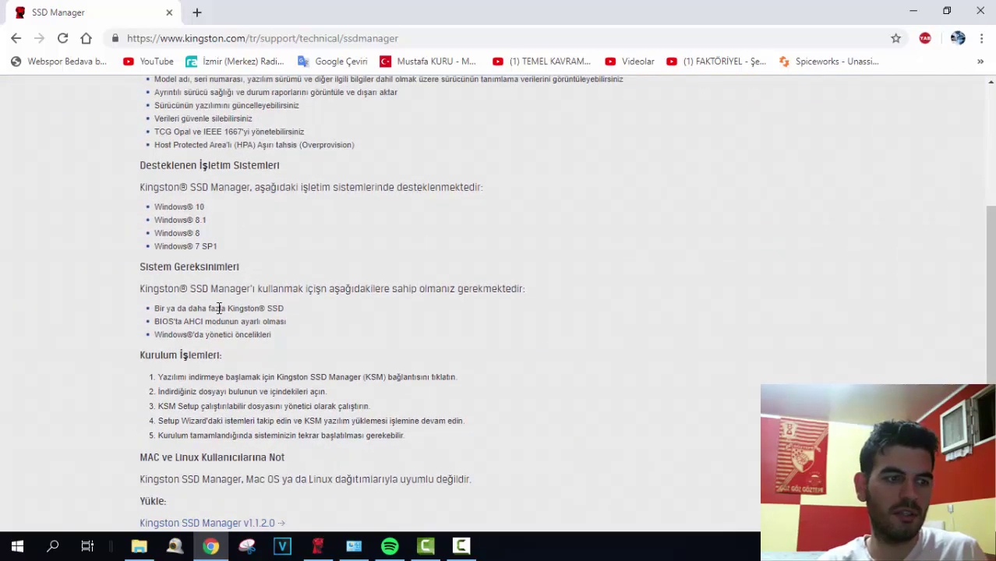
{"action": "scroll", "coordinate": [195, 378], "scroll_direction": "down", "scroll_amount": 2}
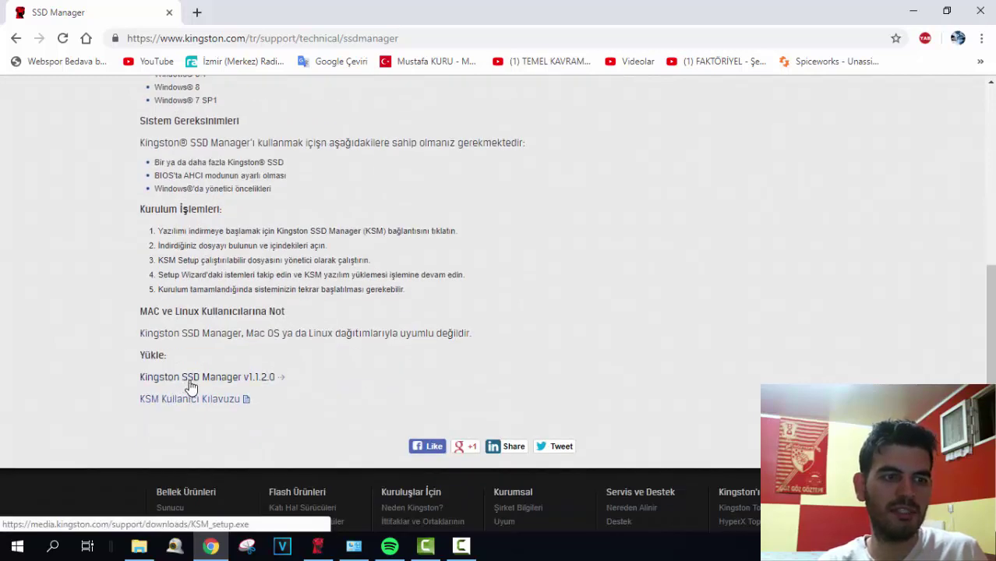
Step: Start downloading Kingston SSD Manager v1.1.2.0 and cancel the download
{"action": "left_click", "coordinate": [264, 382]}
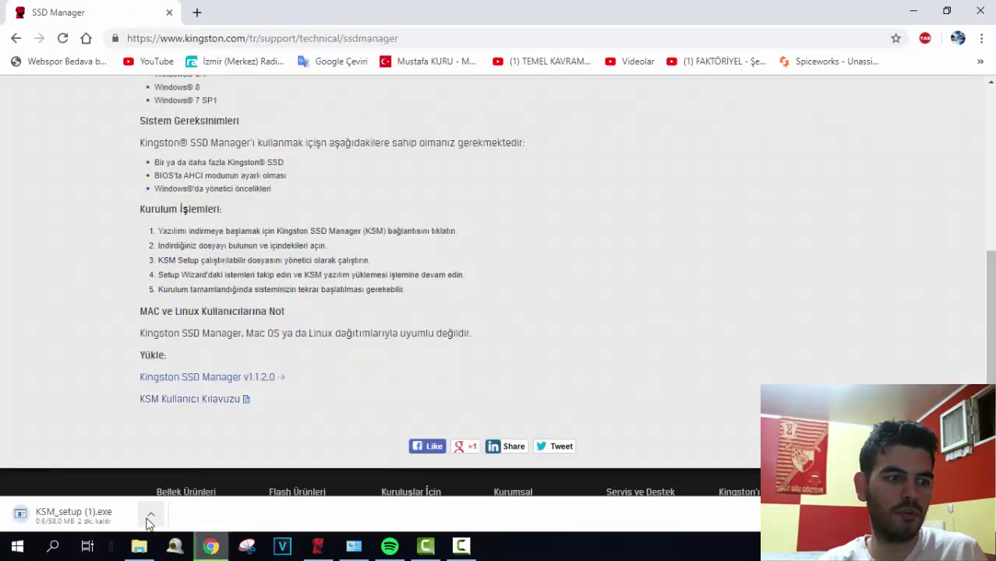
{"action": "left_click", "coordinate": [143, 513]}
{"action": "left_click", "coordinate": [162, 487]}
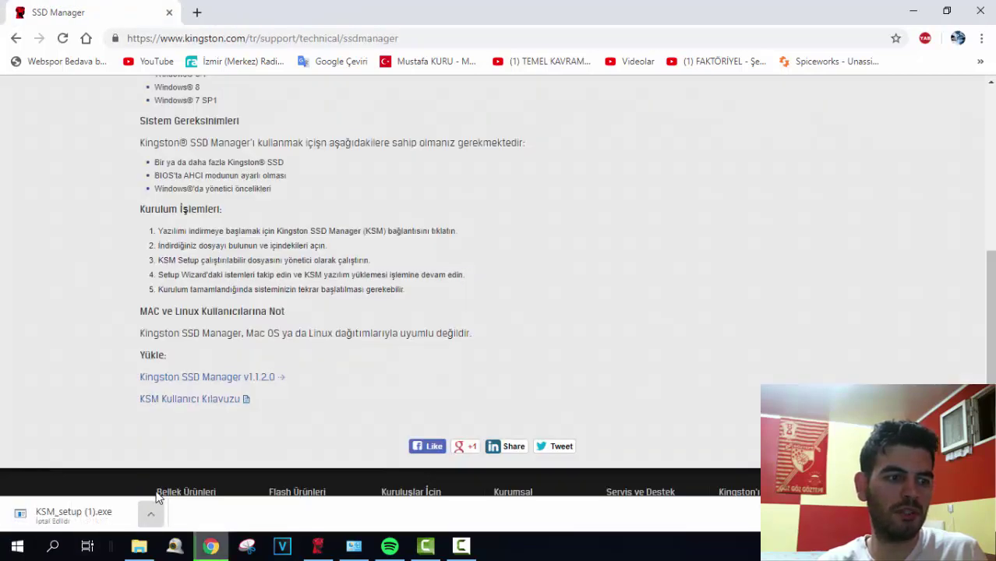
Step: Minimize the browser, switch to Kingston SSD Manager, and examine the drive's health attributes, refreshing the data
{"action": "left_click", "coordinate": [908, 8]}
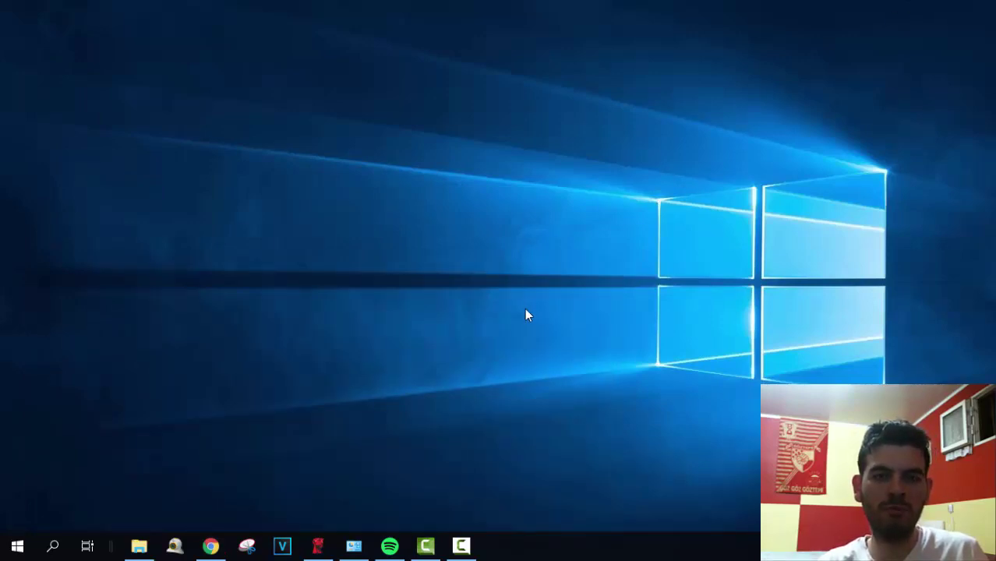
{"action": "left_click", "coordinate": [317, 545]}
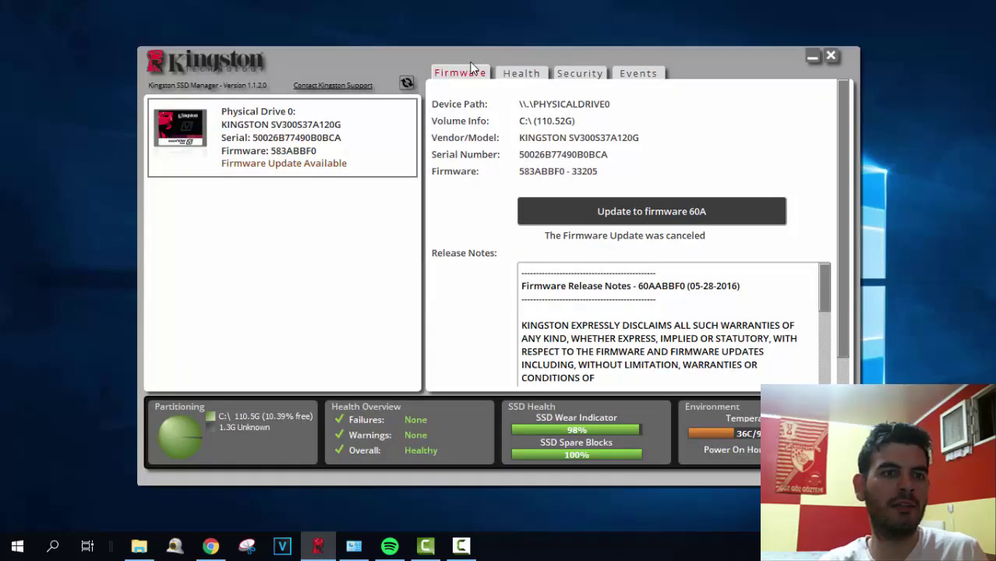
{"action": "left_click", "coordinate": [533, 78]}
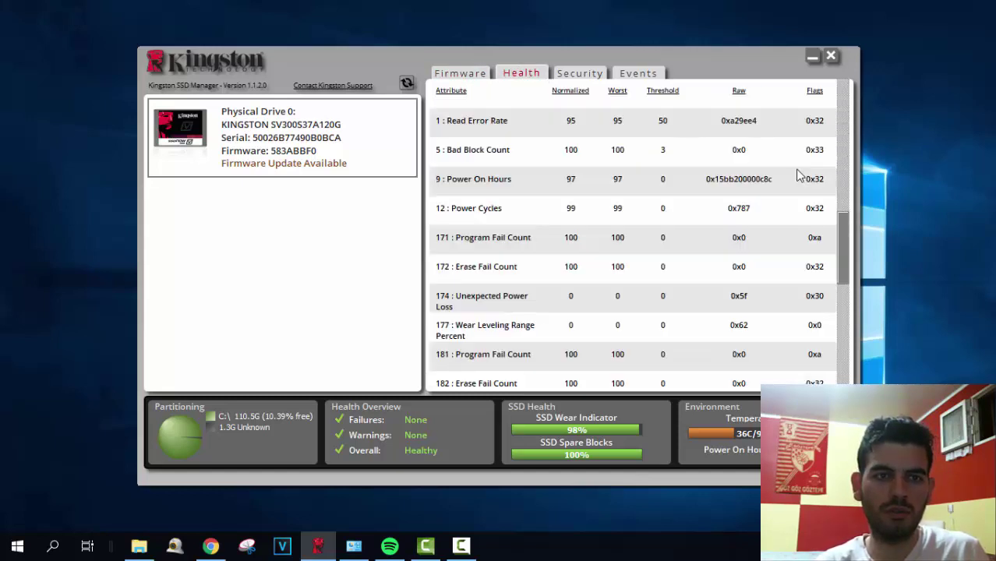
{"action": "scroll", "coordinate": [800, 173], "scroll_direction": "down", "scroll_amount": 3}
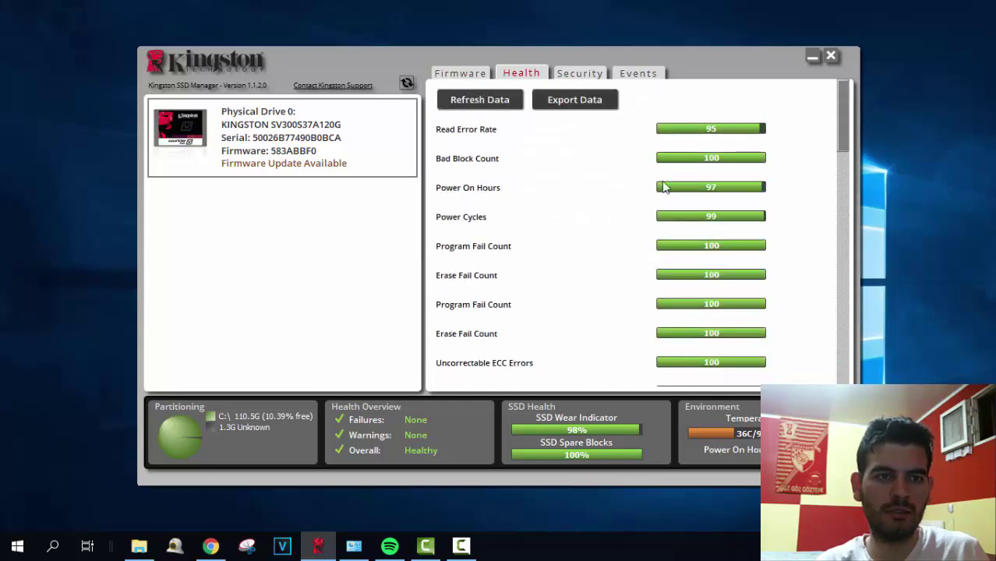
{"action": "mouse_move", "coordinate": [839, 128]}
{"action": "left_mouse_down"}
{"action": "mouse_move", "coordinate": [843, 173]}
{"action": "mouse_move", "coordinate": [845, 132]}
{"action": "left_mouse_up"}
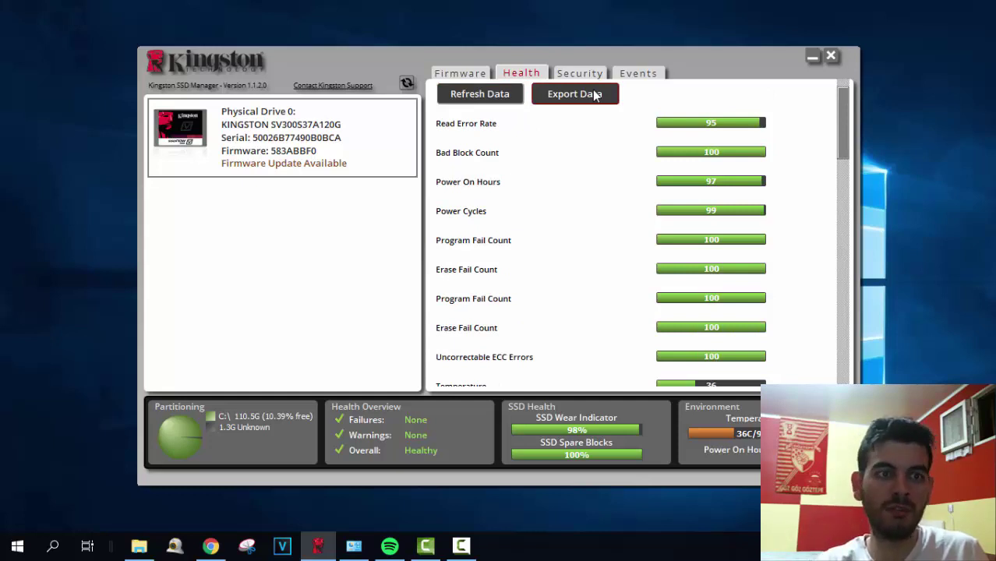
{"action": "scroll", "coordinate": [543, 156], "scroll_direction": "up", "scroll_amount": 1}
{"action": "left_click", "coordinate": [503, 109]}
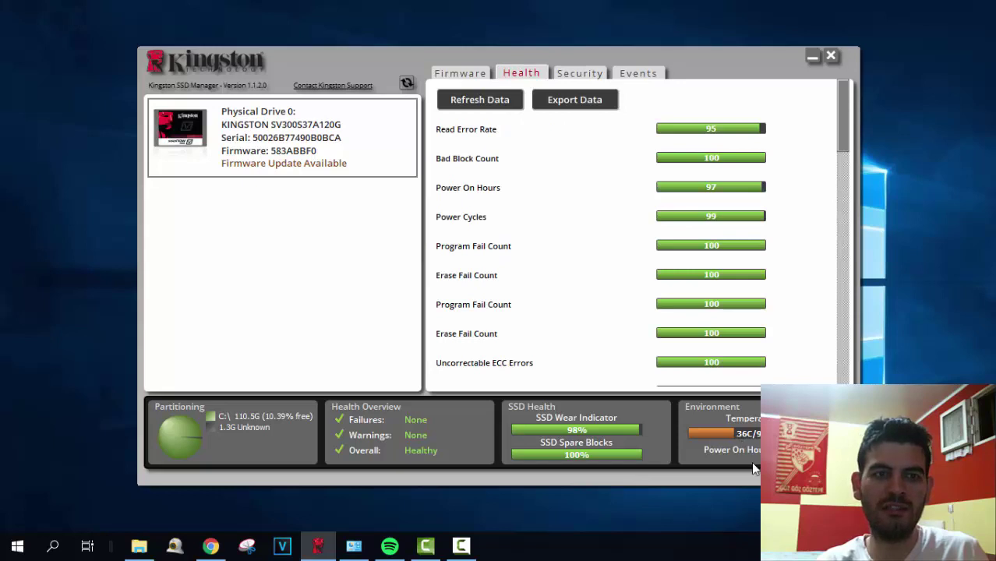
Step: Examine the drive's security information and read through the event log
{"action": "left_click", "coordinate": [590, 75]}
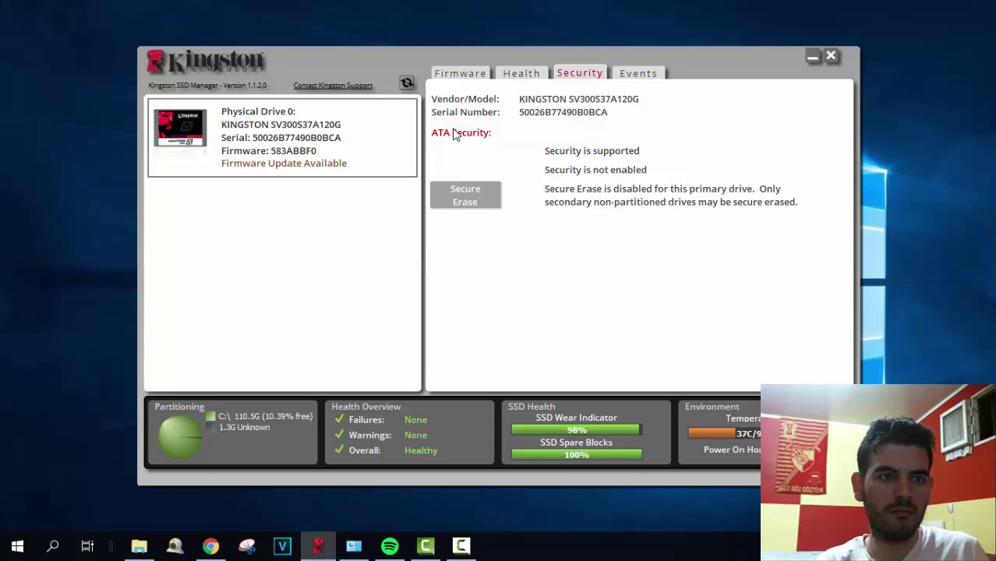
{"action": "left_click", "coordinate": [646, 76]}
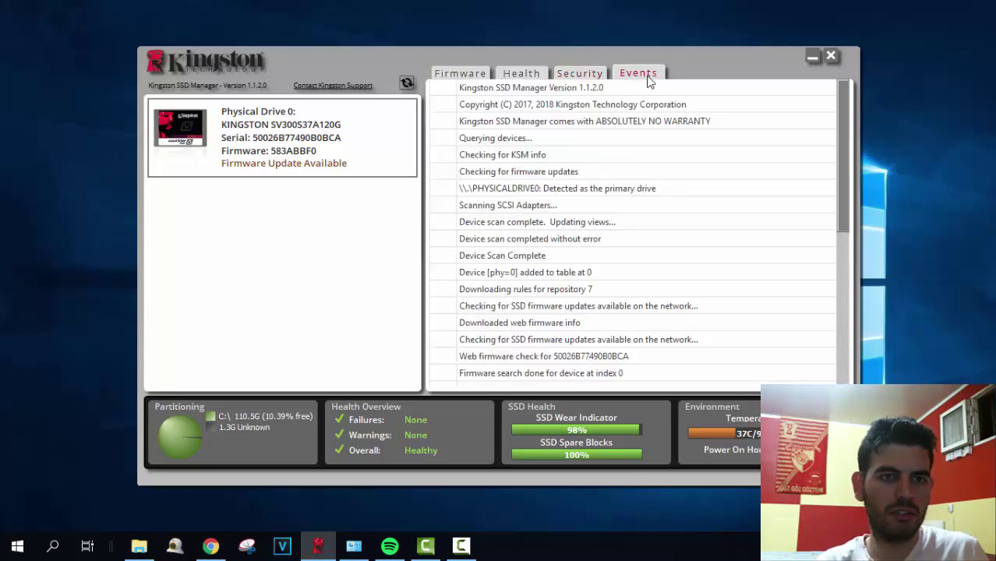
{"action": "scroll", "coordinate": [671, 226], "scroll_direction": "down", "scroll_amount": 6}
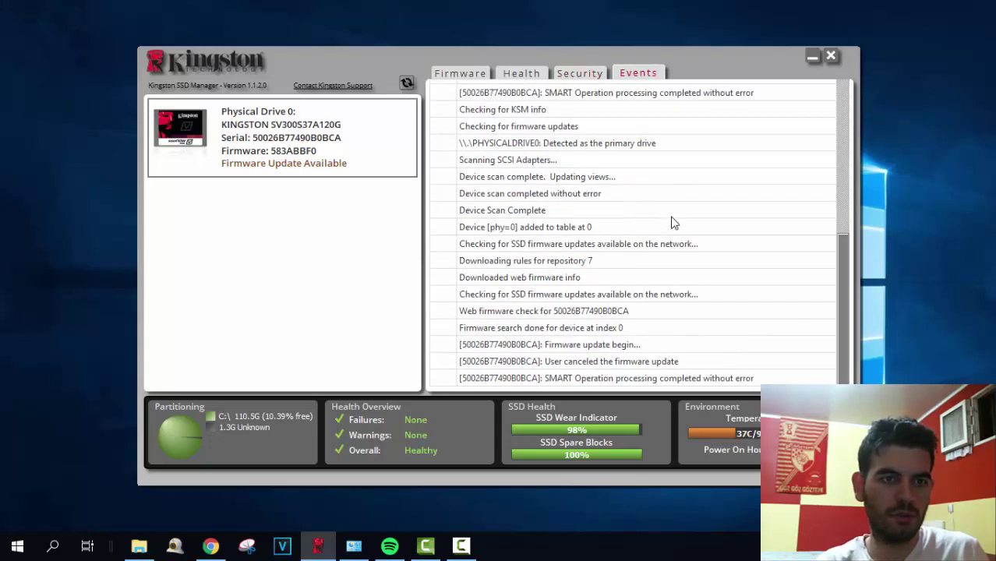
{"action": "scroll", "coordinate": [716, 278], "scroll_direction": "up", "scroll_amount": 6}
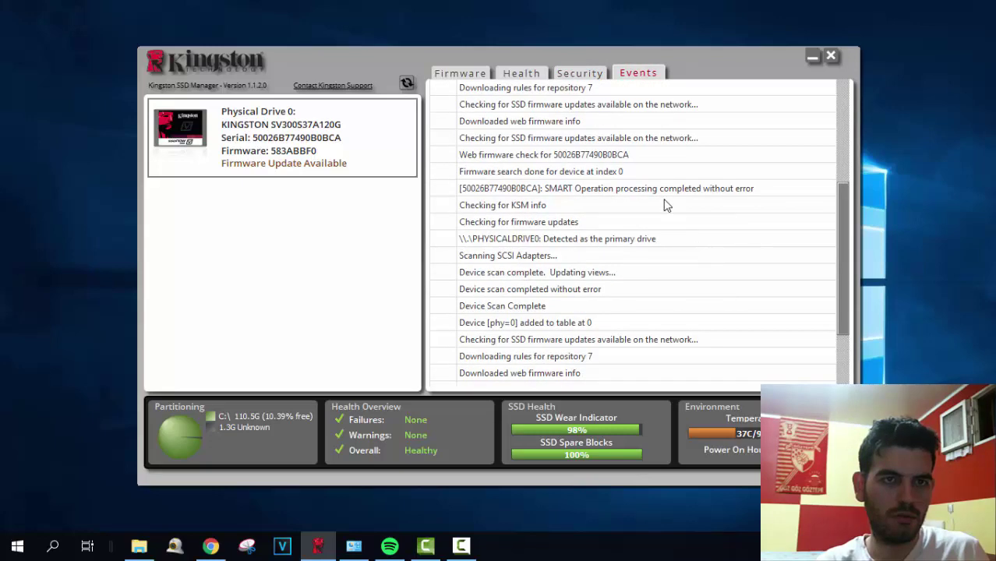
Step: Update the Kingston SSD to firmware 60A, accepting the backup warning
{"action": "left_click", "coordinate": [471, 76]}
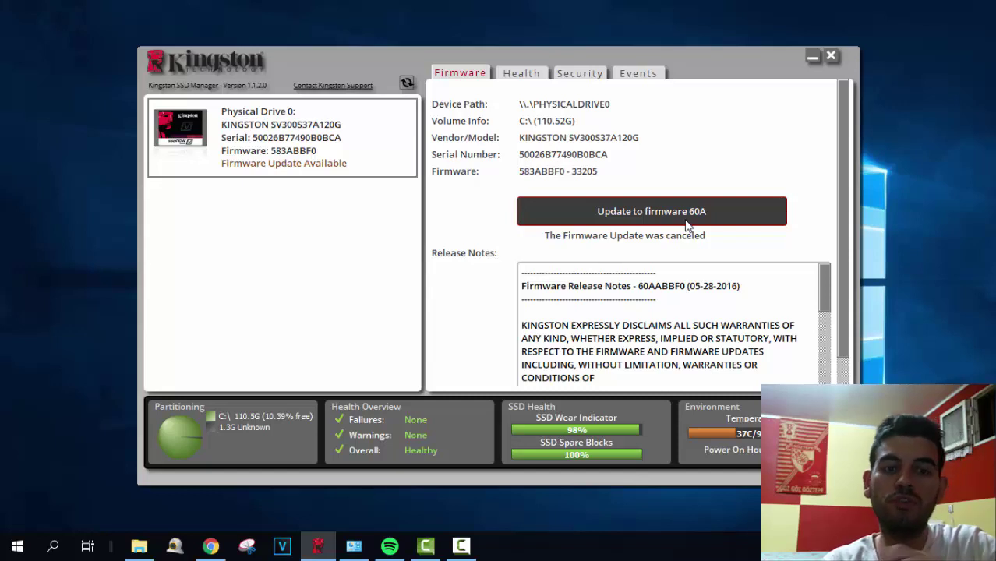
{"action": "left_click", "coordinate": [643, 209]}
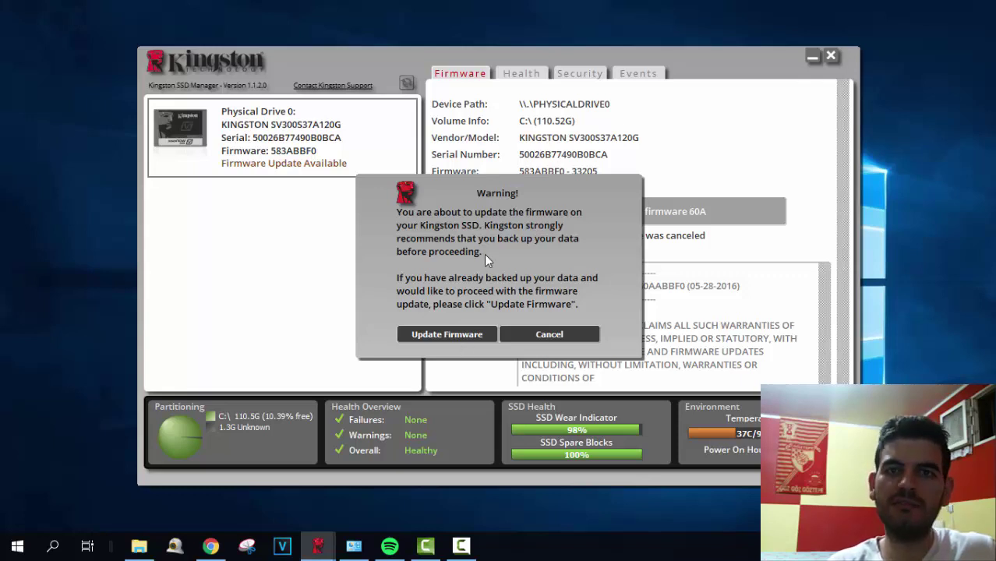
{"action": "left_click", "coordinate": [452, 335]}
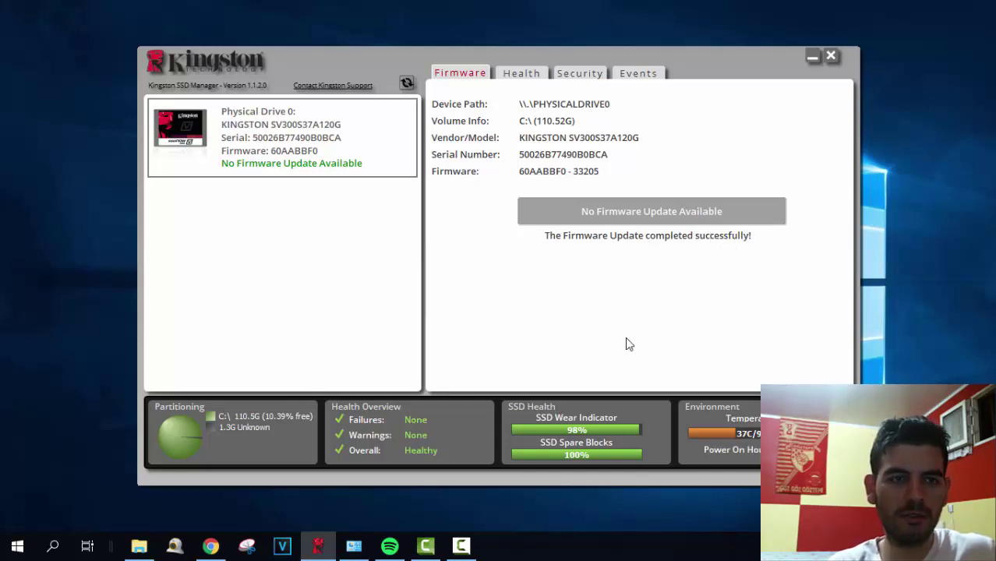
Step: Recheck the firmware details and refresh the health data to examine all drive attributes after the update
{"action": "left_click", "coordinate": [523, 74]}
{"action": "left_click", "coordinate": [474, 74]}
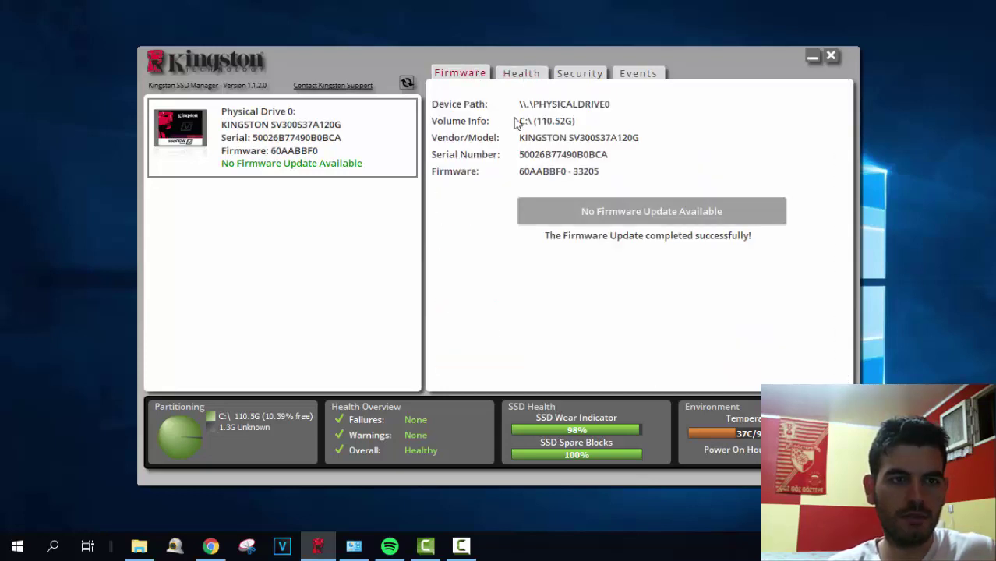
{"action": "left_click", "coordinate": [520, 74]}
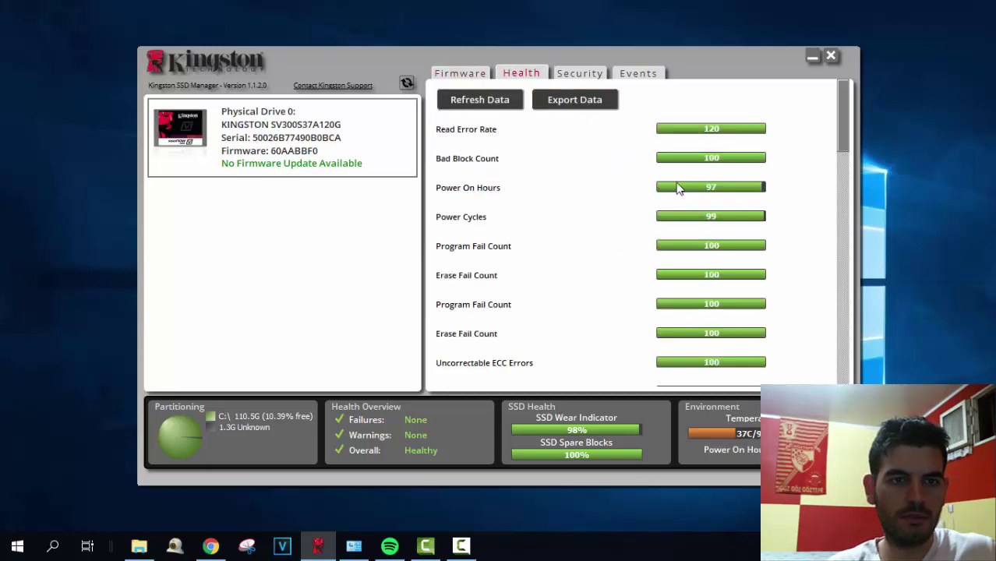
{"action": "left_click", "coordinate": [481, 107]}
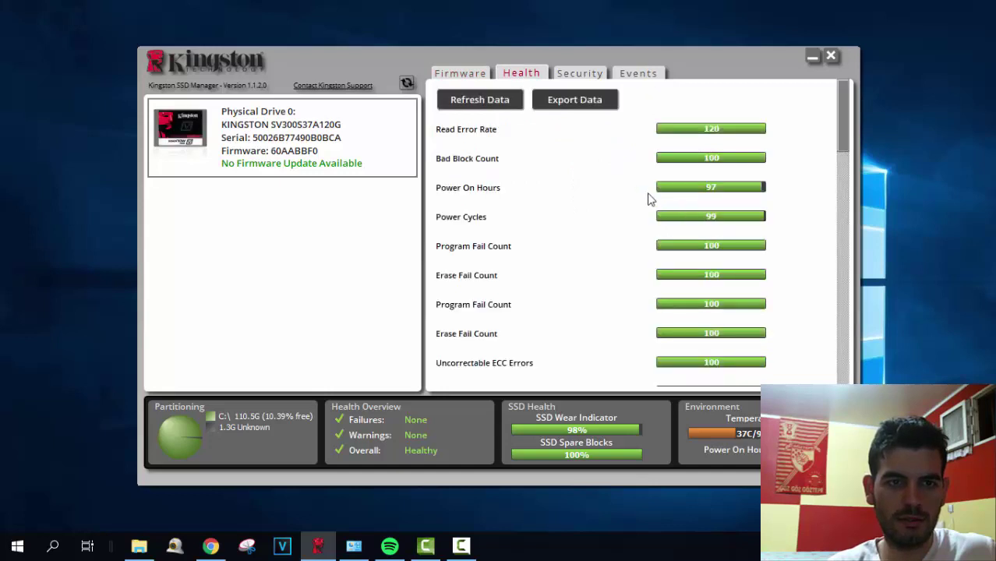
{"action": "scroll", "coordinate": [651, 200], "scroll_direction": "down", "scroll_amount": 5}
{"action": "scroll", "coordinate": [647, 200], "scroll_direction": "up", "scroll_amount": 5}
{"action": "scroll", "coordinate": [644, 204], "scroll_direction": "down", "scroll_amount": 3}
{"action": "scroll", "coordinate": [645, 207], "scroll_direction": "up", "scroll_amount": 3}
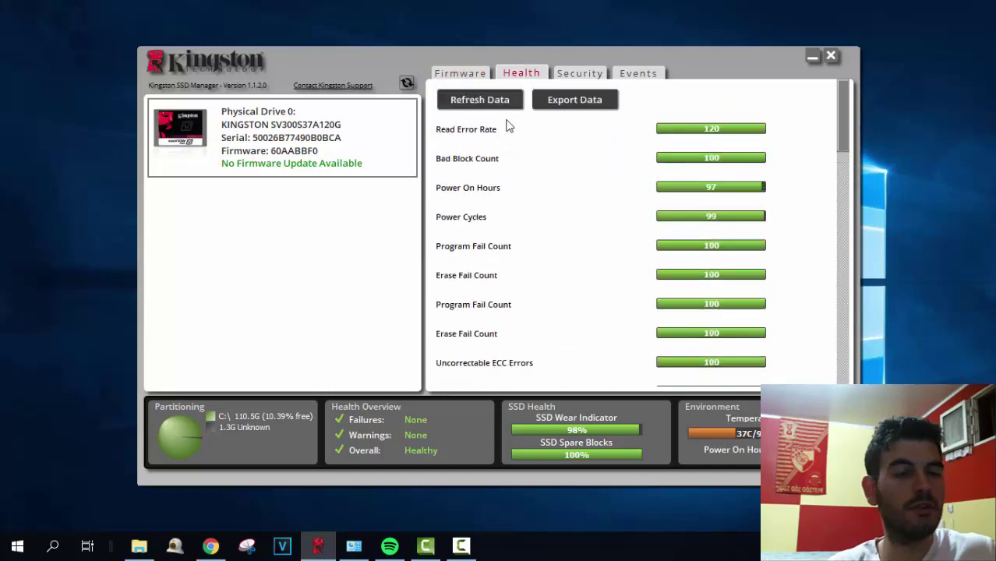
Step: Return to the drive's firmware details and close Kingston SSD Manager
{"action": "left_click", "coordinate": [458, 74]}
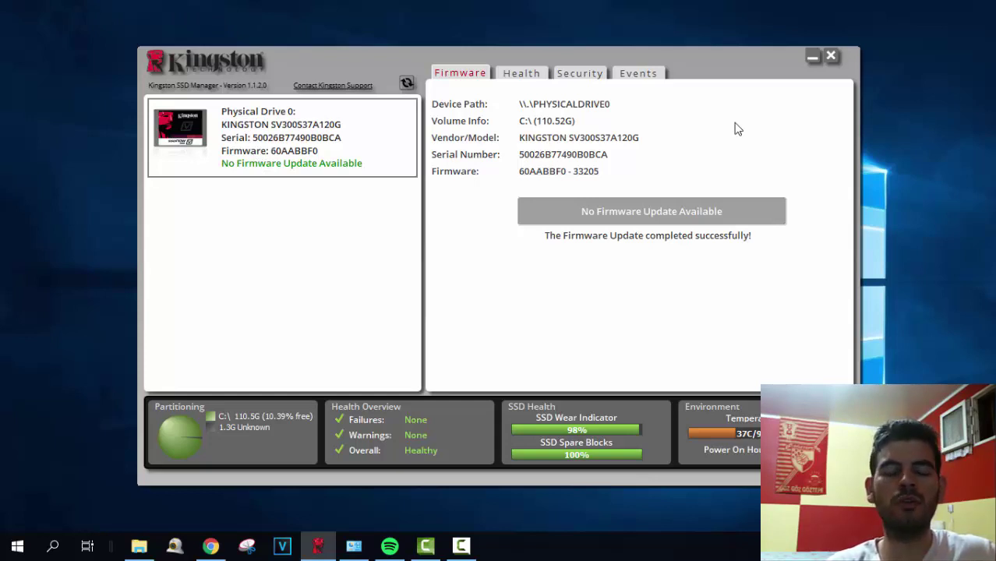
{"action": "left_click", "coordinate": [830, 61]}
{"action": "right_click", "coordinate": [380, 207]}
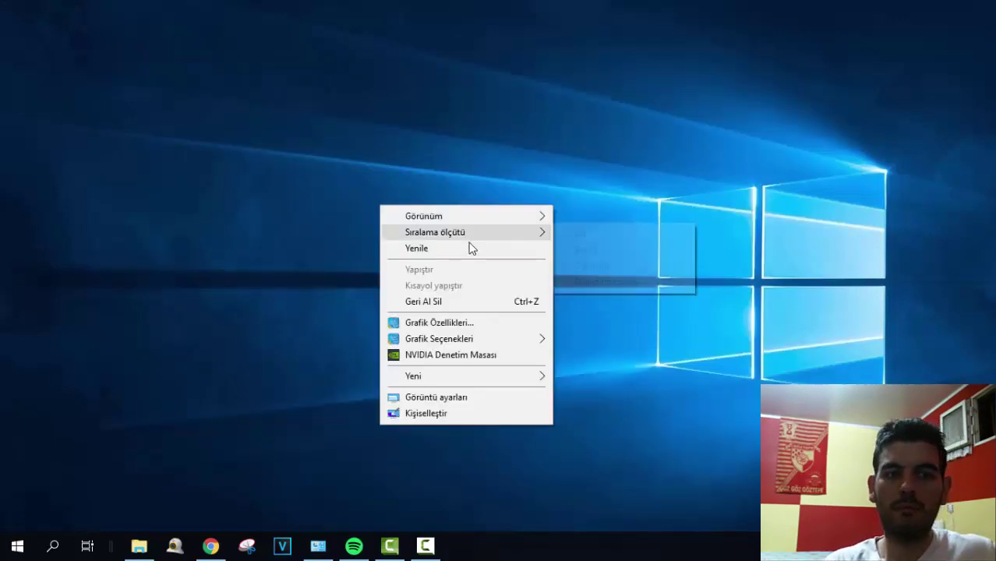
{"action": "left_click", "coordinate": [470, 247]}
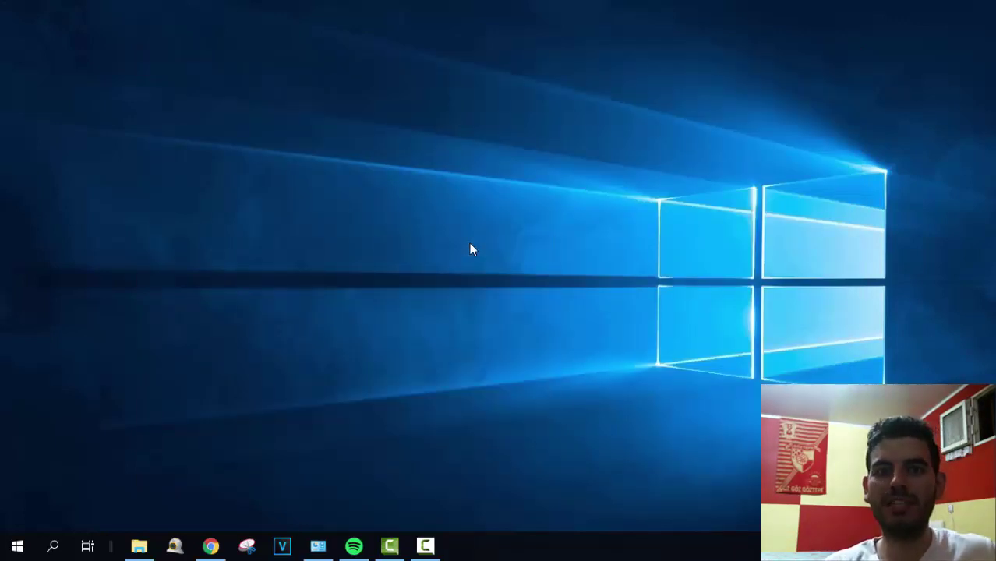